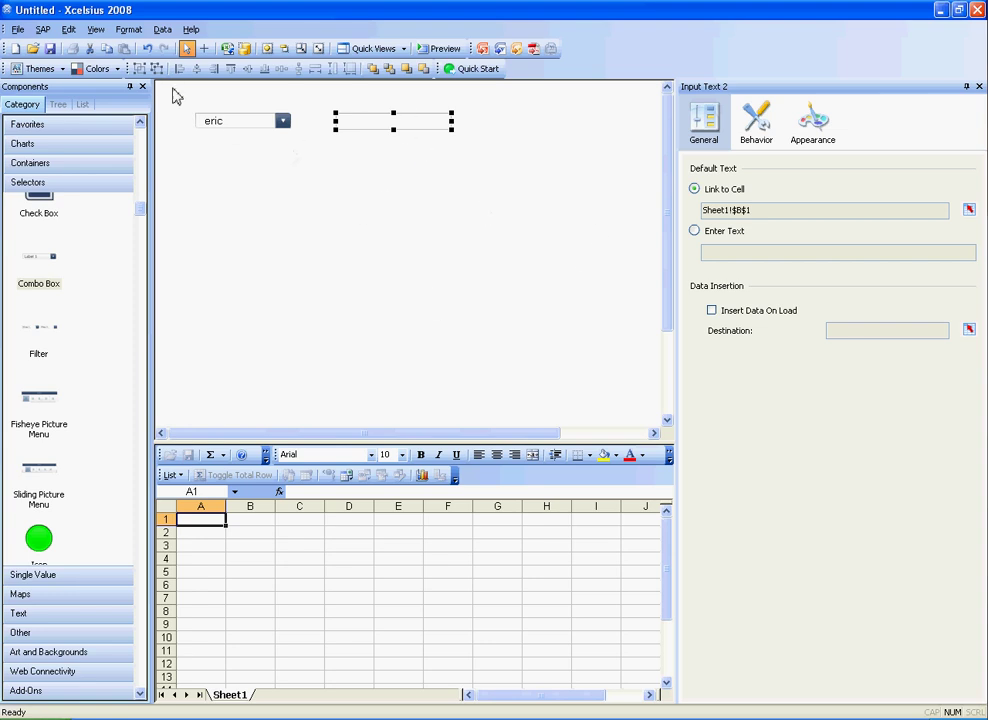
Marquee-select the combo box and Input Text box together, then deselect them
drag(179, 96, 512, 201)
click(437, 317)
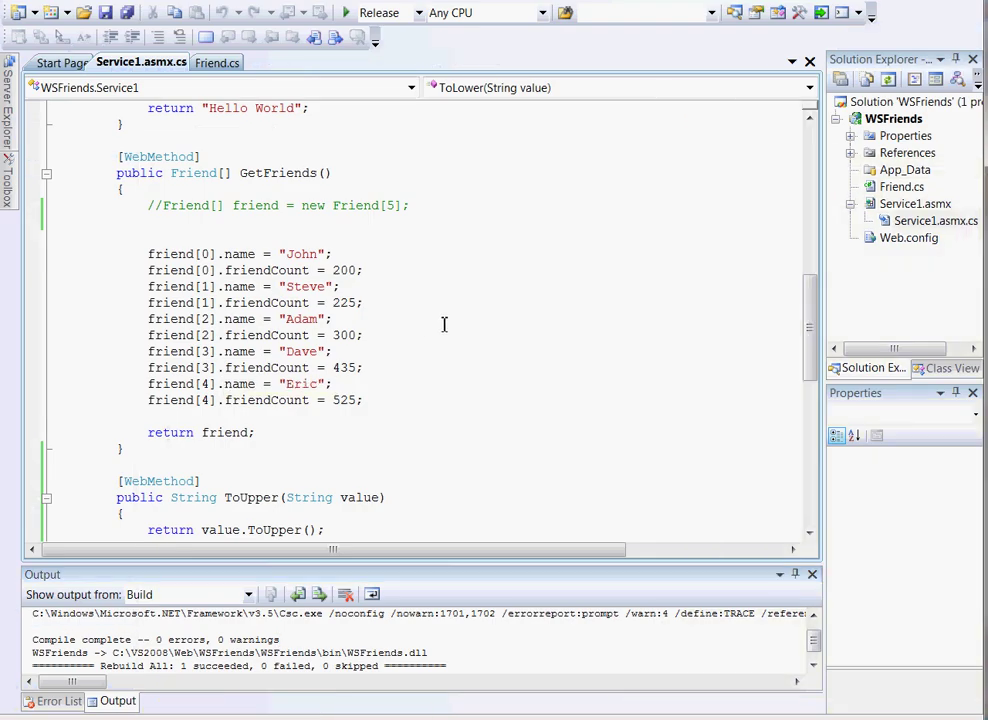
click(443, 322)
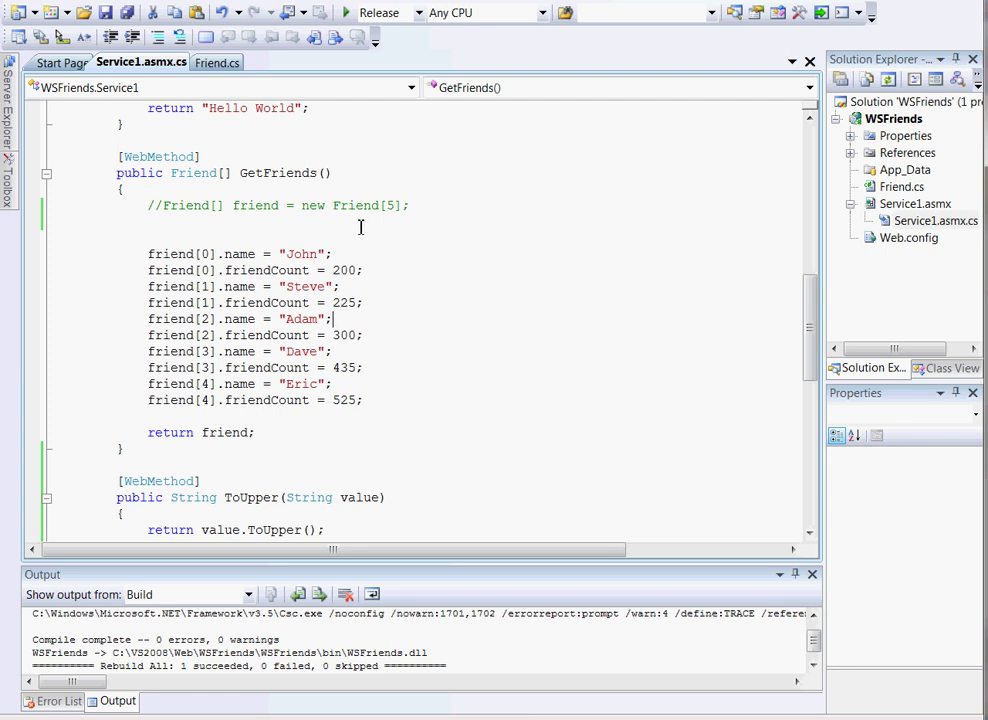
scroll(480, 338, down, 2)
scroll(480, 345, down, 3)
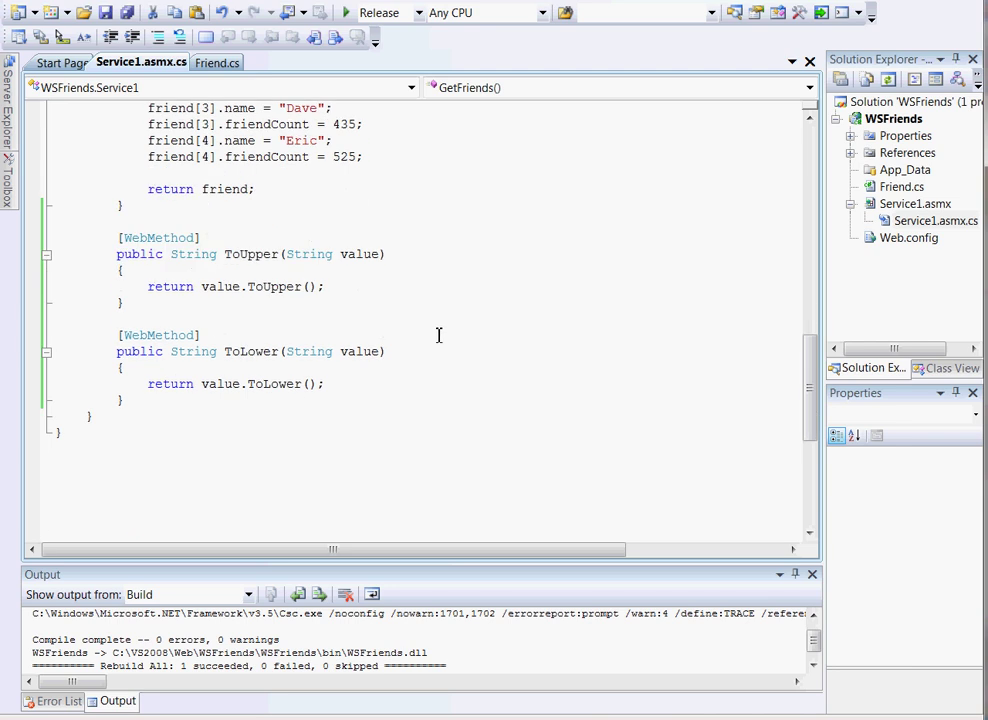
drag(245, 406, 49, 243)
click(187, 313)
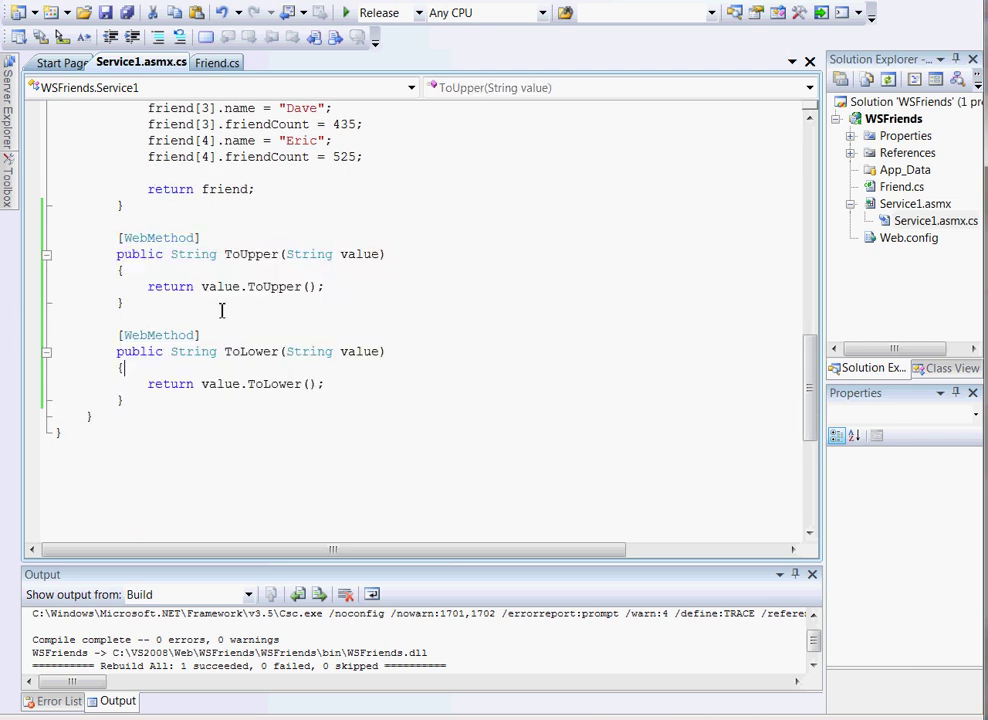
drag(287, 255, 379, 255)
drag(202, 286, 340, 286)
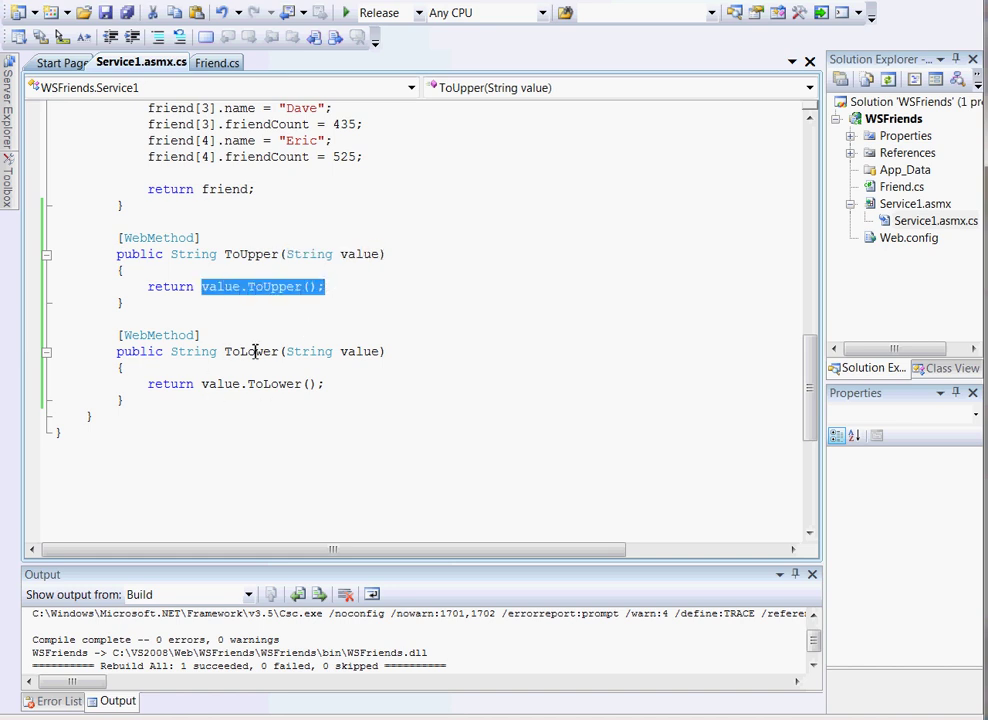
drag(224, 351, 397, 351)
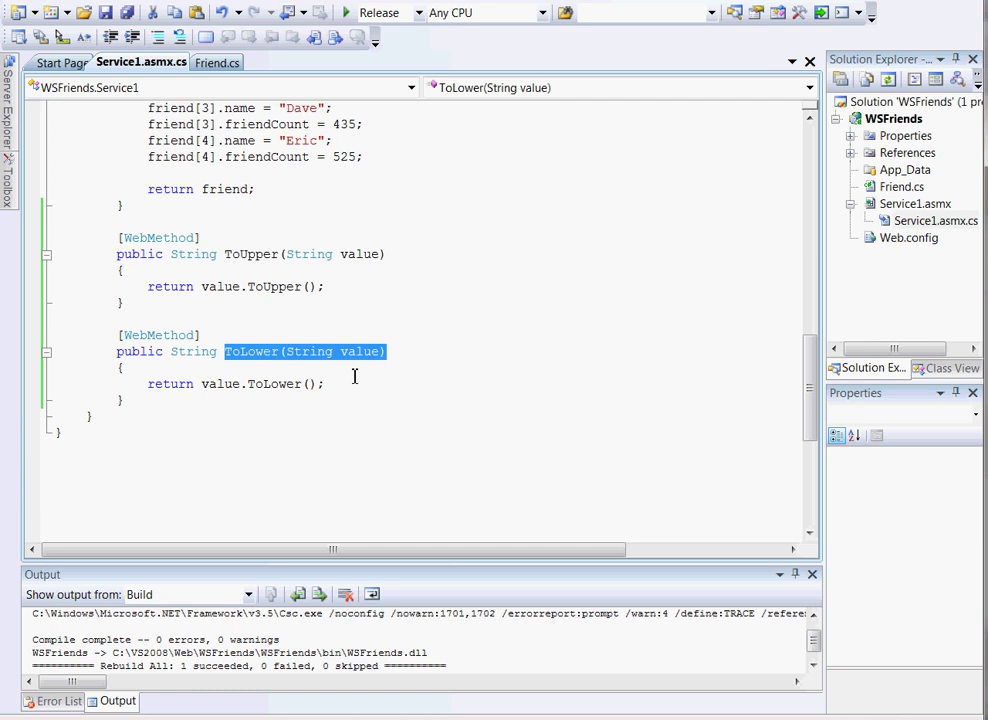
drag(325, 384, 202, 384)
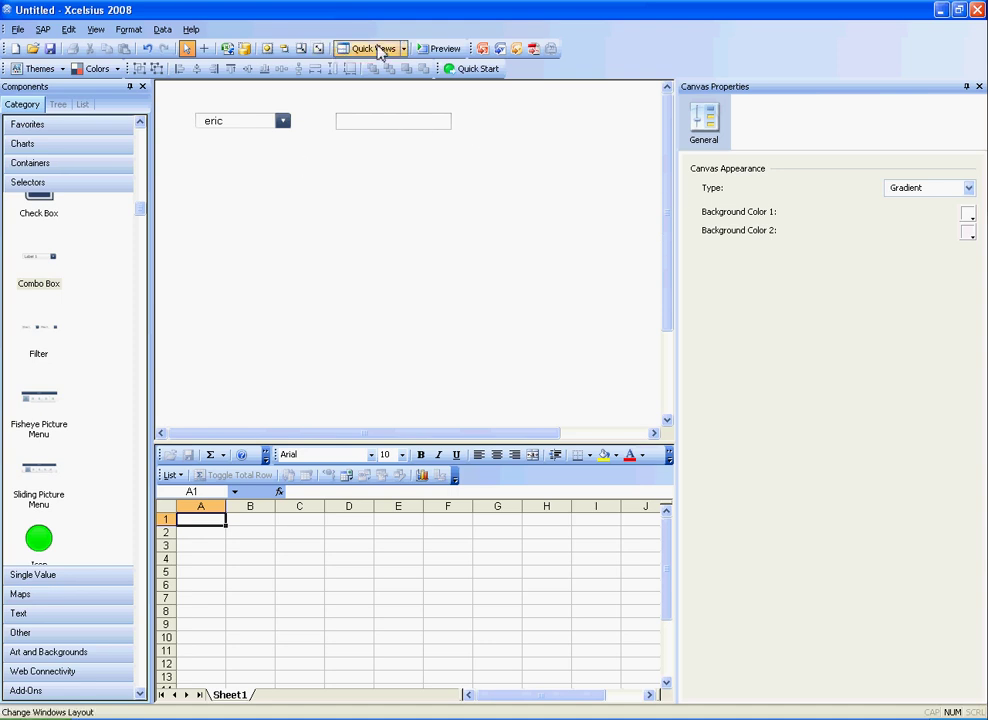
click(440, 49)
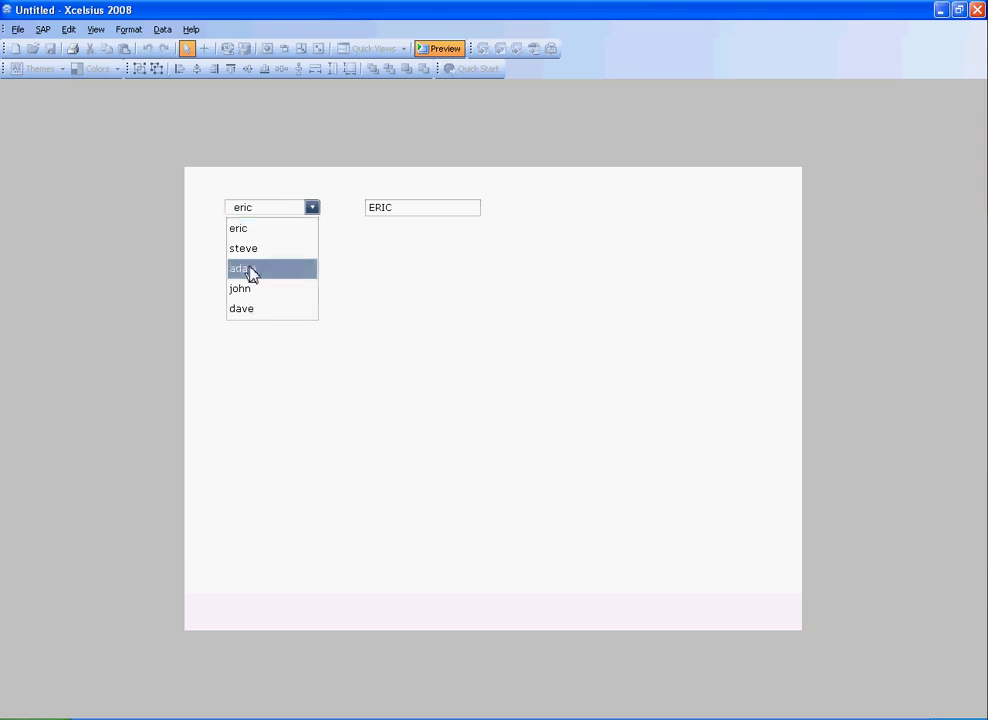
click(250, 270)
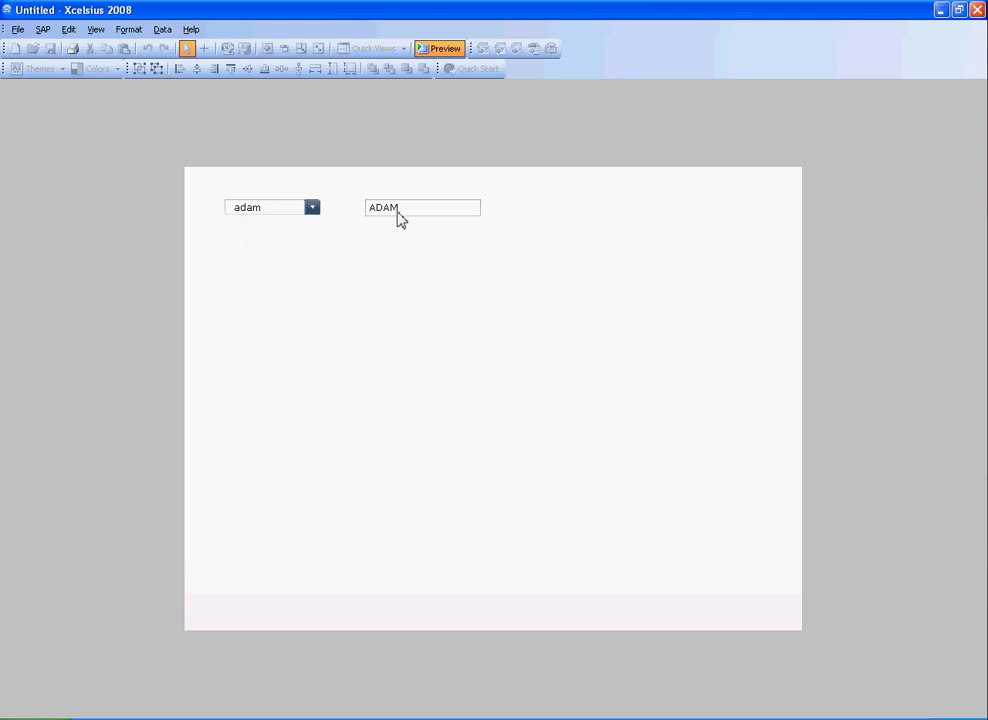
drag(397, 212, 355, 212)
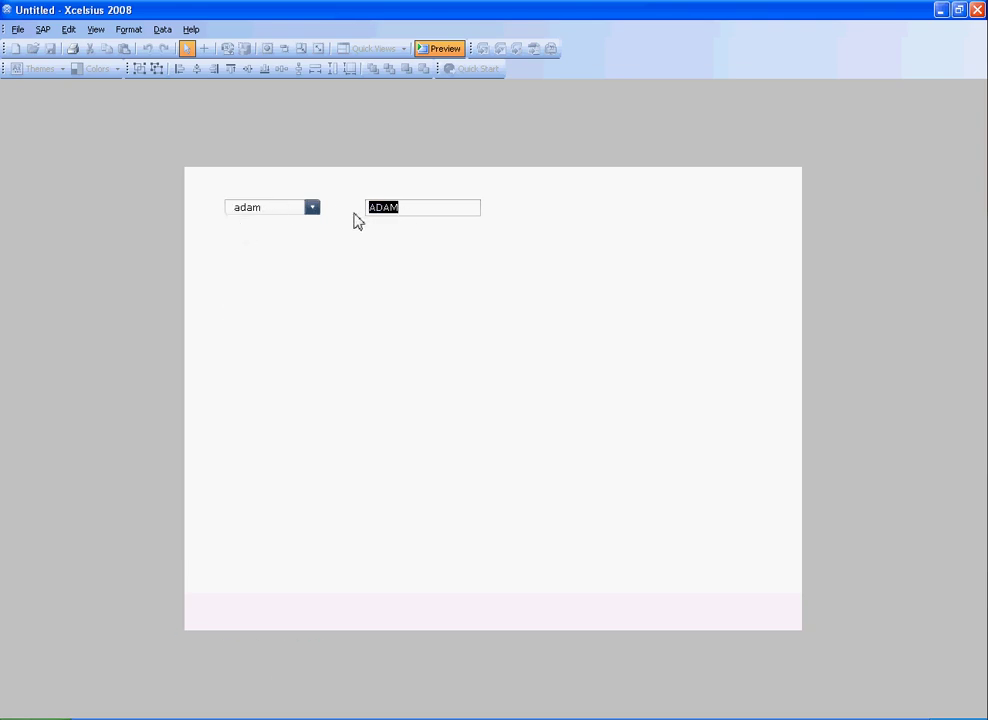
click(441, 49)
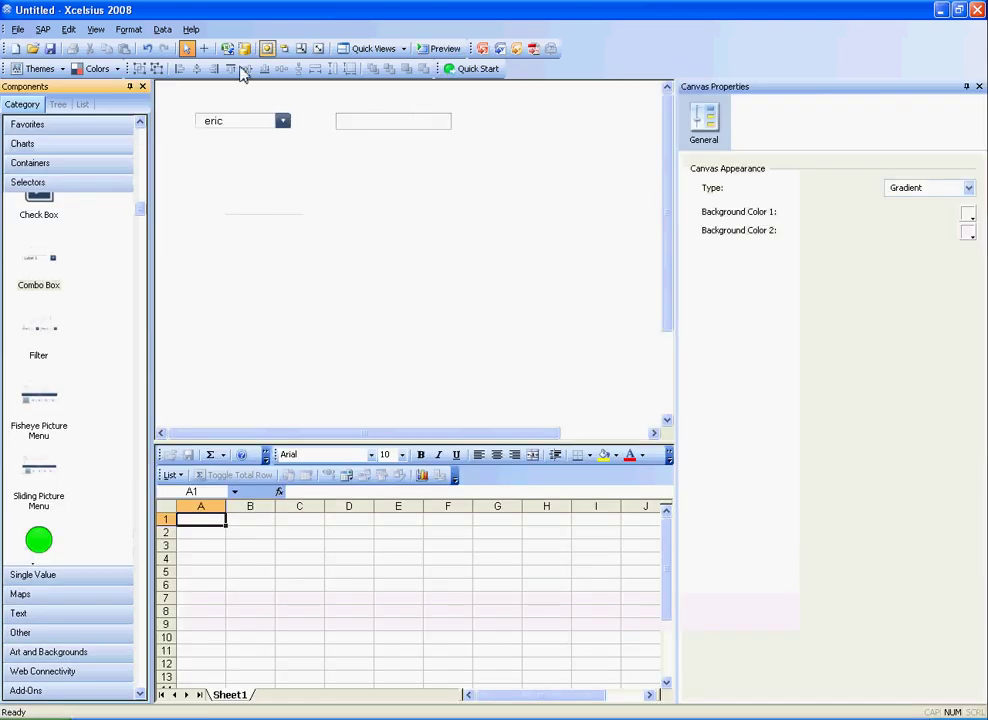
Open Manage Connections and show Connection 1's Definition settings and WSDL address
click(245, 49)
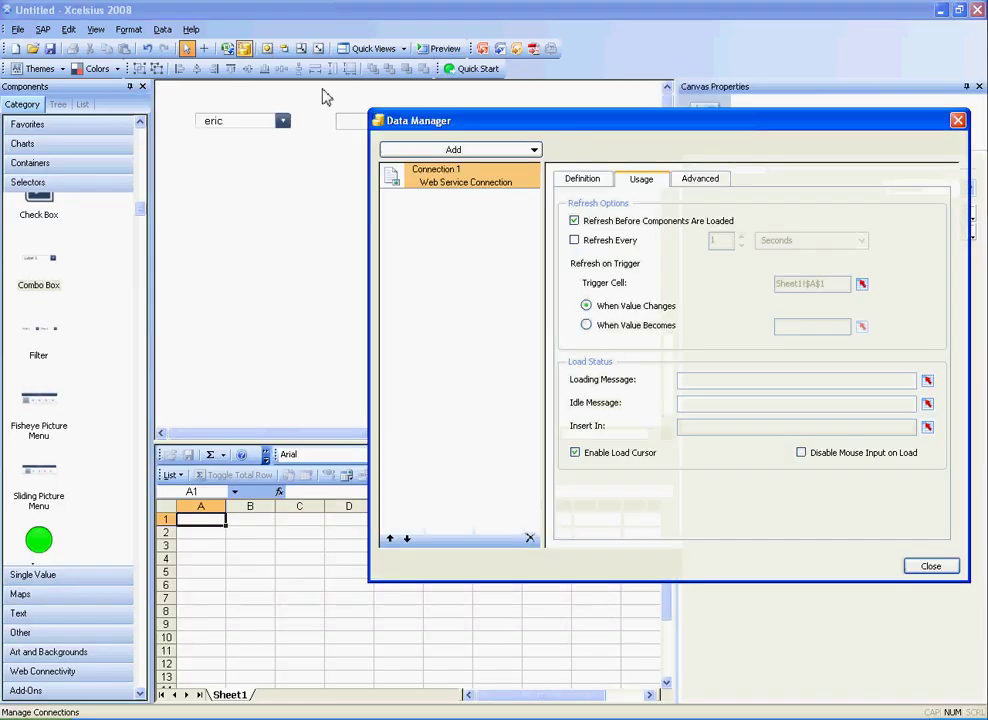
drag(483, 132, 285, 192)
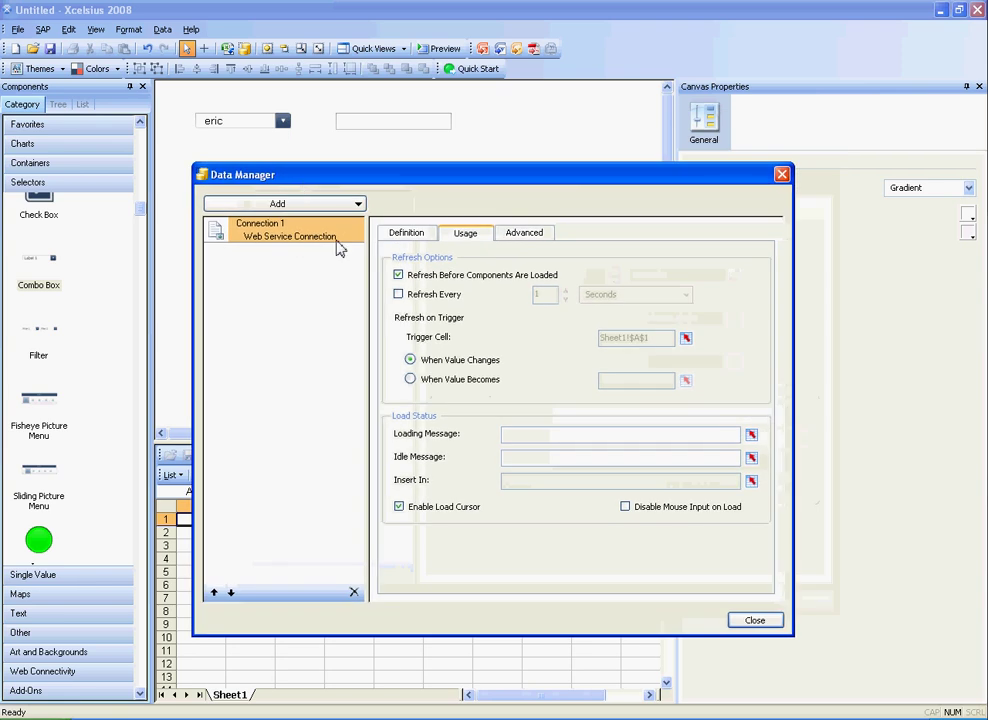
click(421, 240)
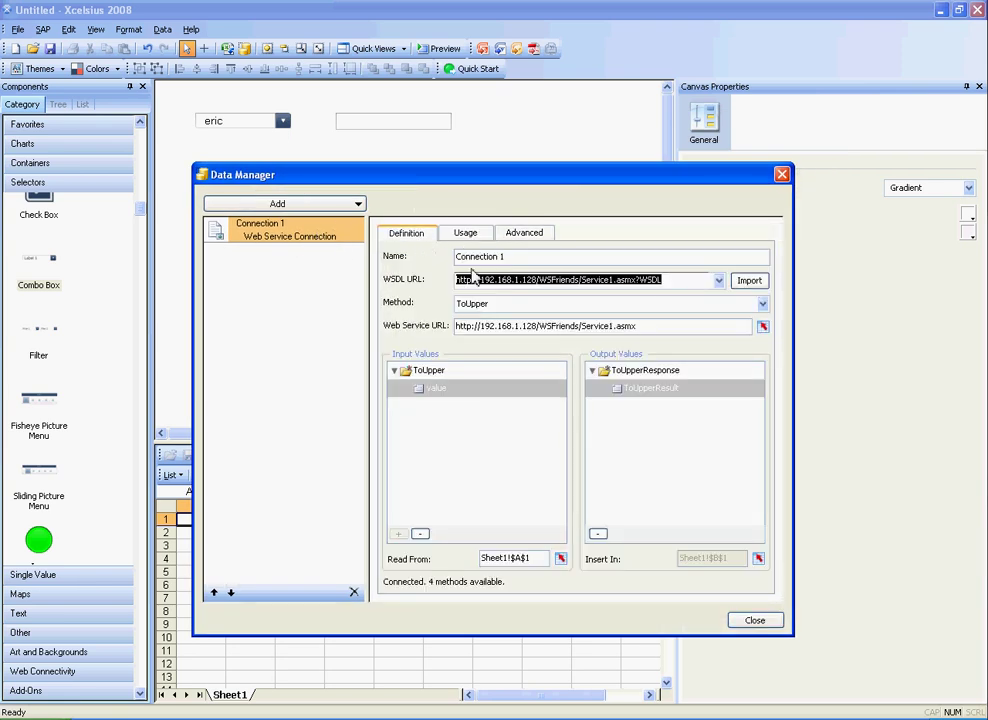
drag(681, 280, 440, 275)
drag(529, 185, 486, 183)
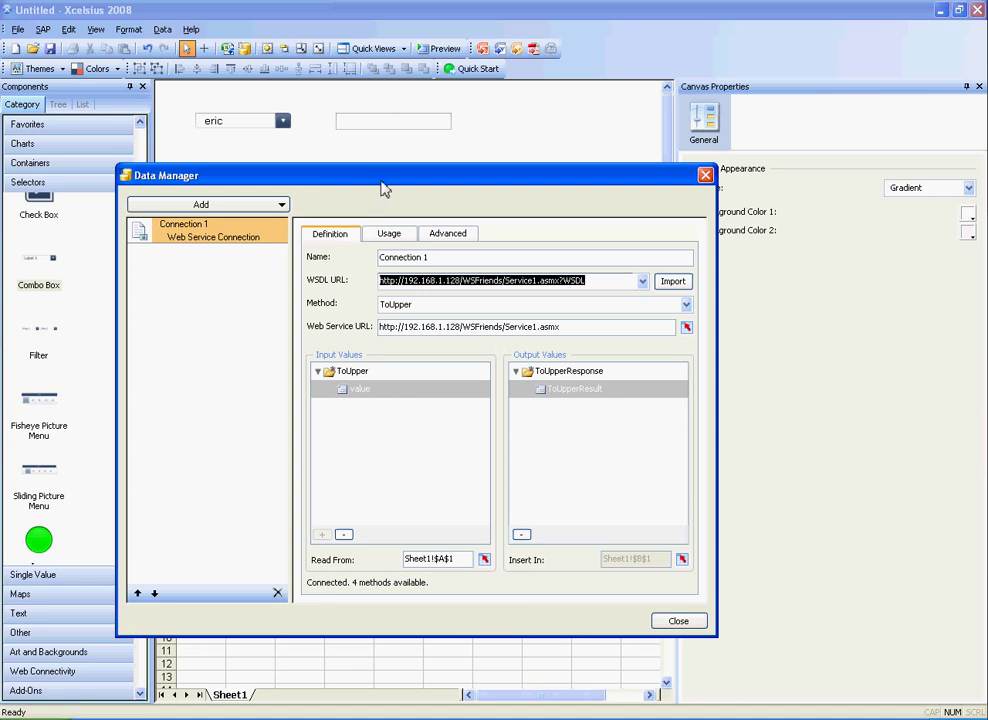
drag(381, 189, 584, 39)
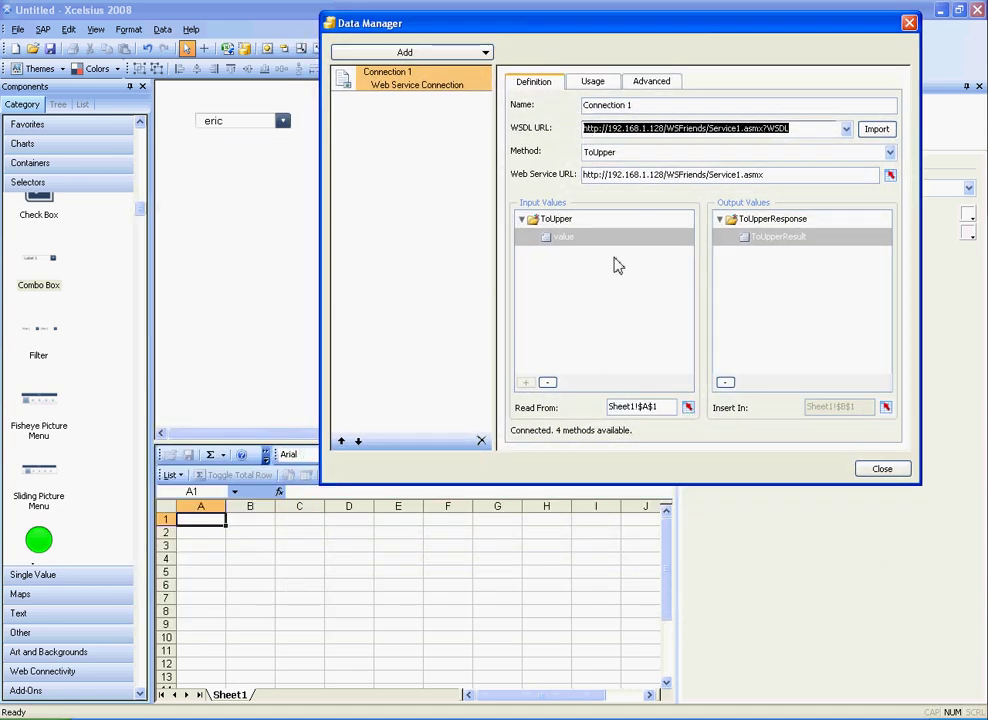
Set Read From to Sheet1!$A$1 and Insert In to Sheet1!$B$1, then check the refresh options
click(688, 410)
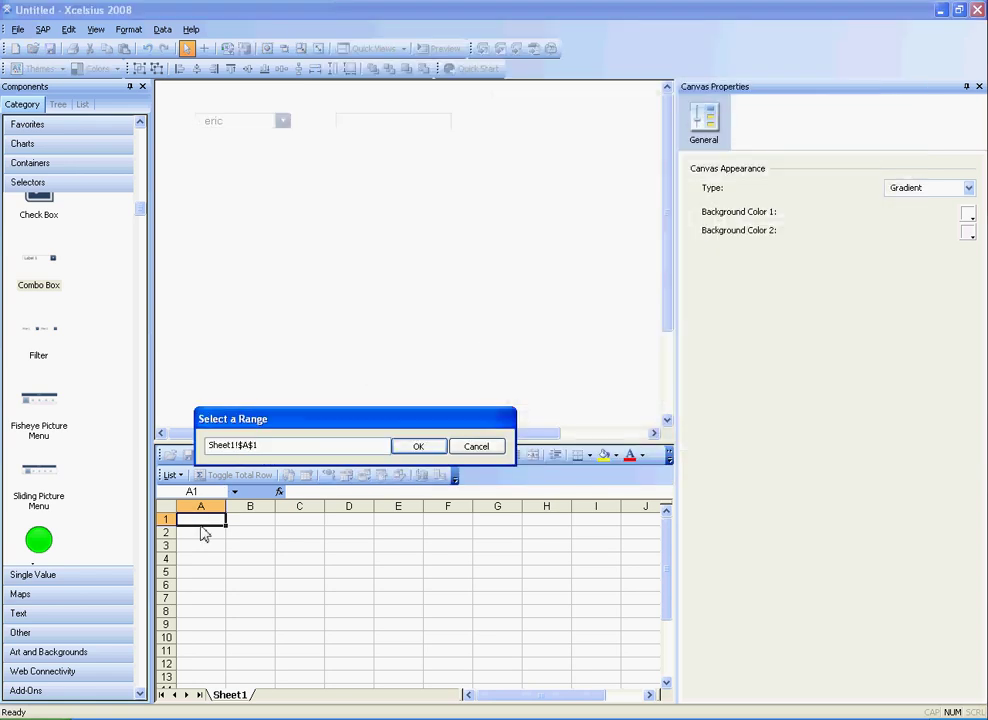
drag(280, 419, 297, 367)
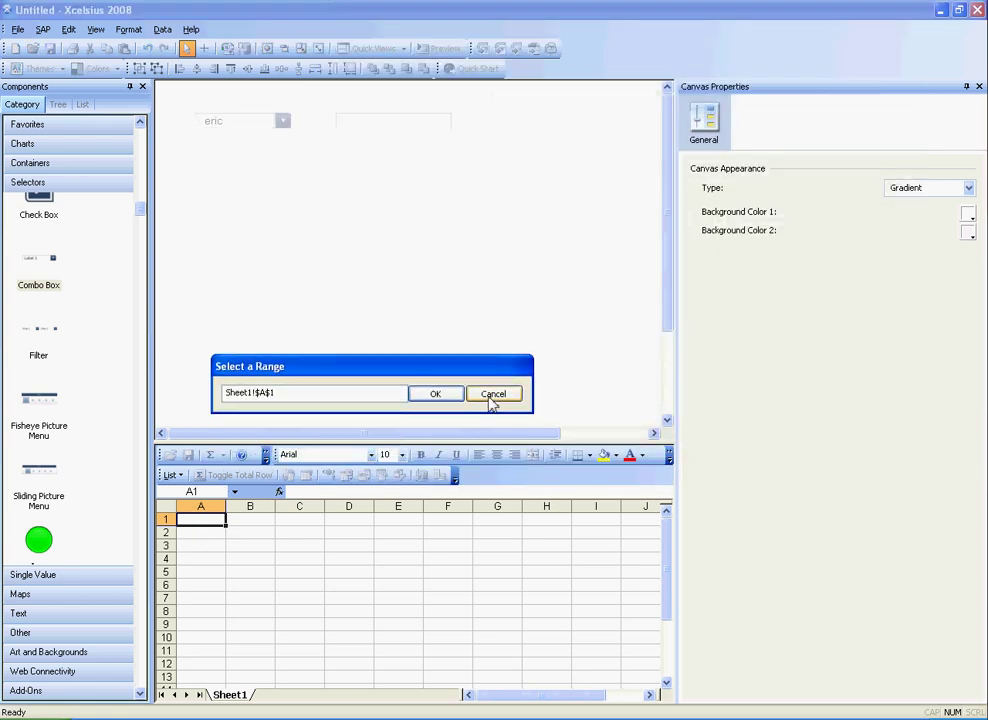
click(455, 397)
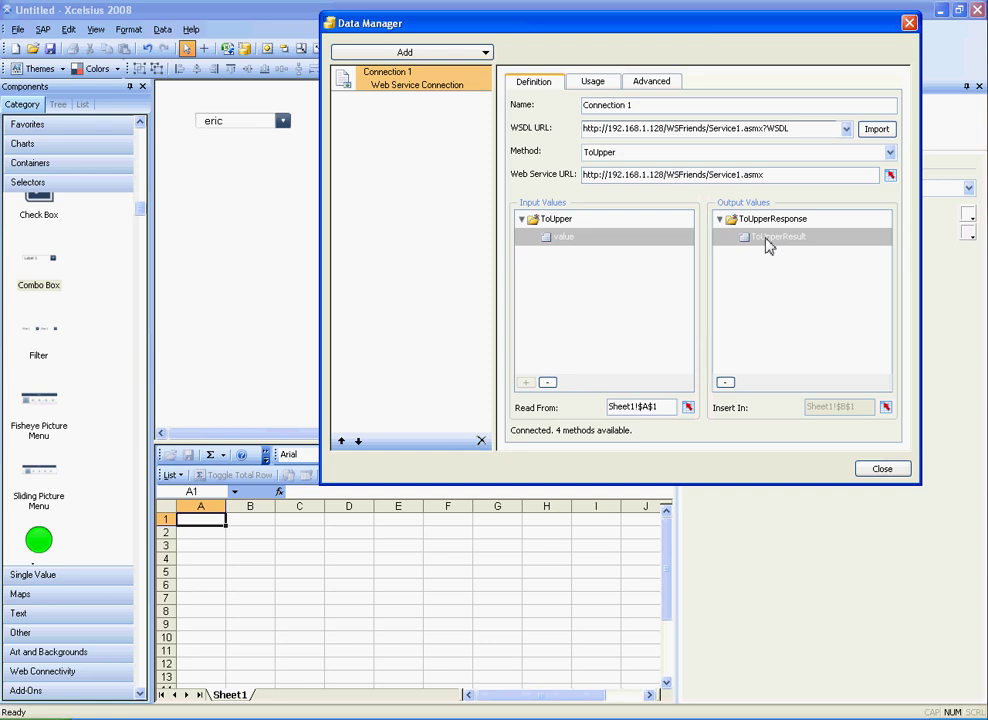
click(886, 407)
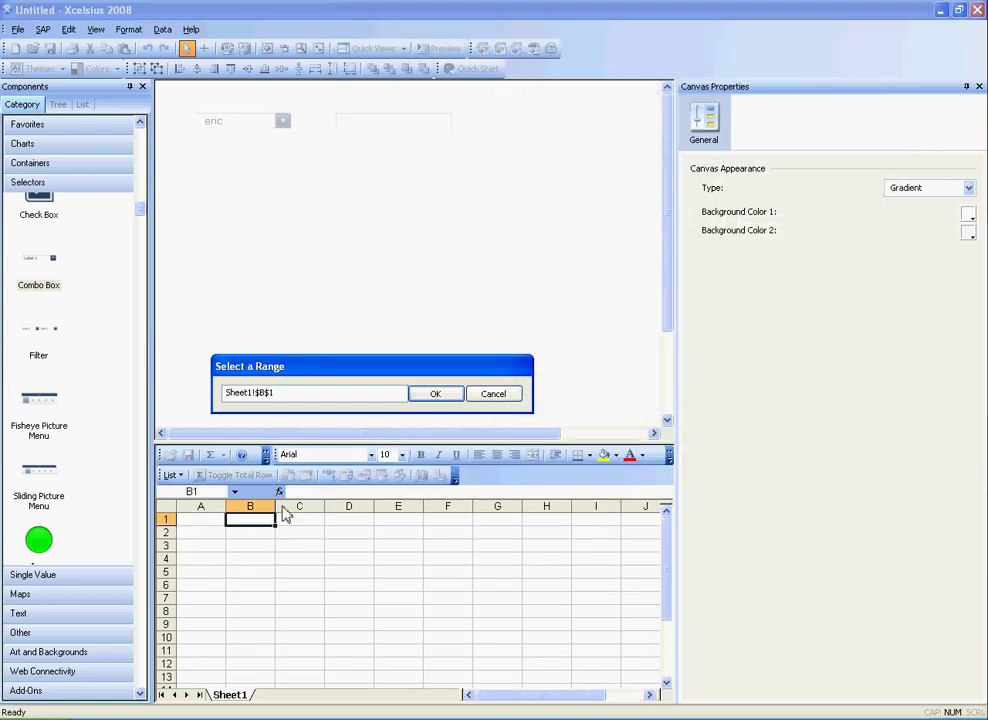
click(441, 397)
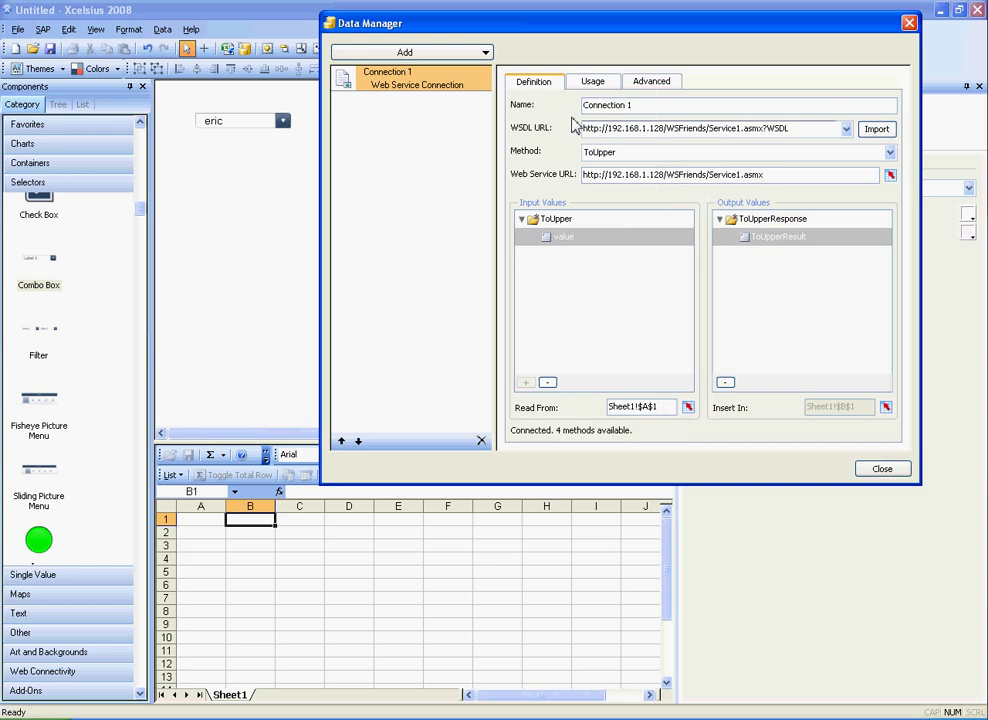
click(600, 85)
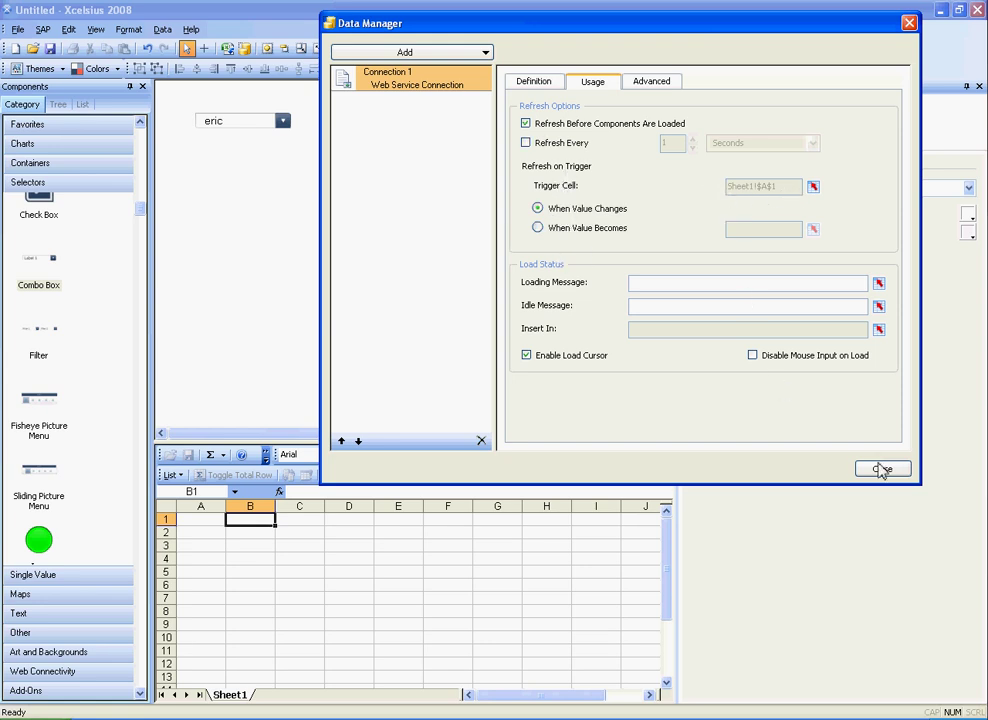
click(533, 82)
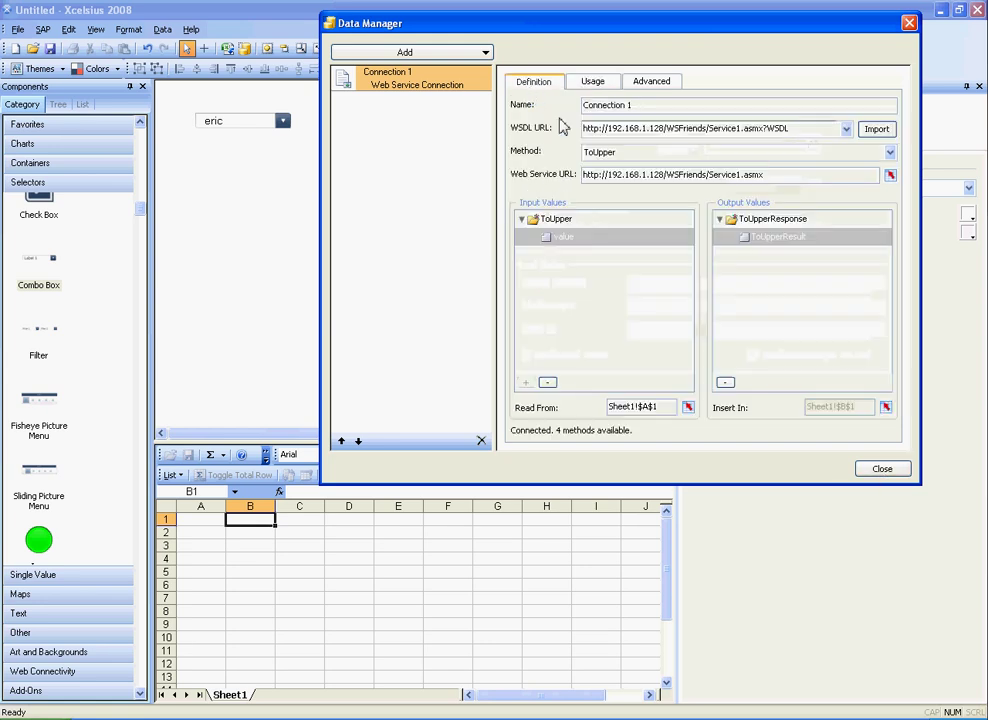
Close the connection settings and check the combo box's labels and its Sheet1!$A$1 insertion cell
click(880, 469)
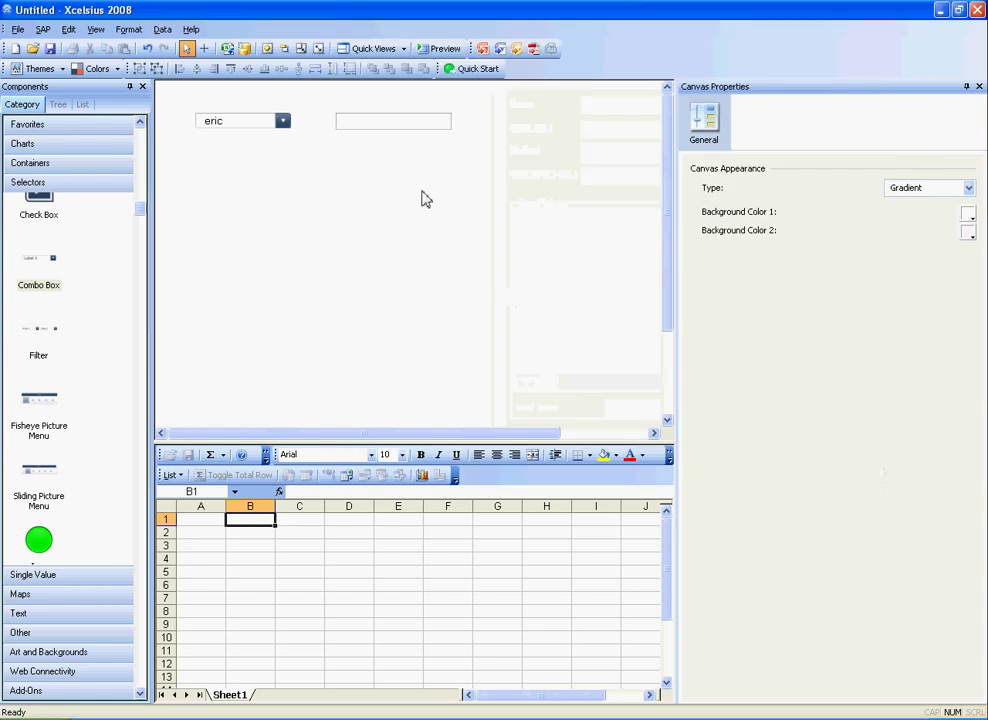
click(246, 133)
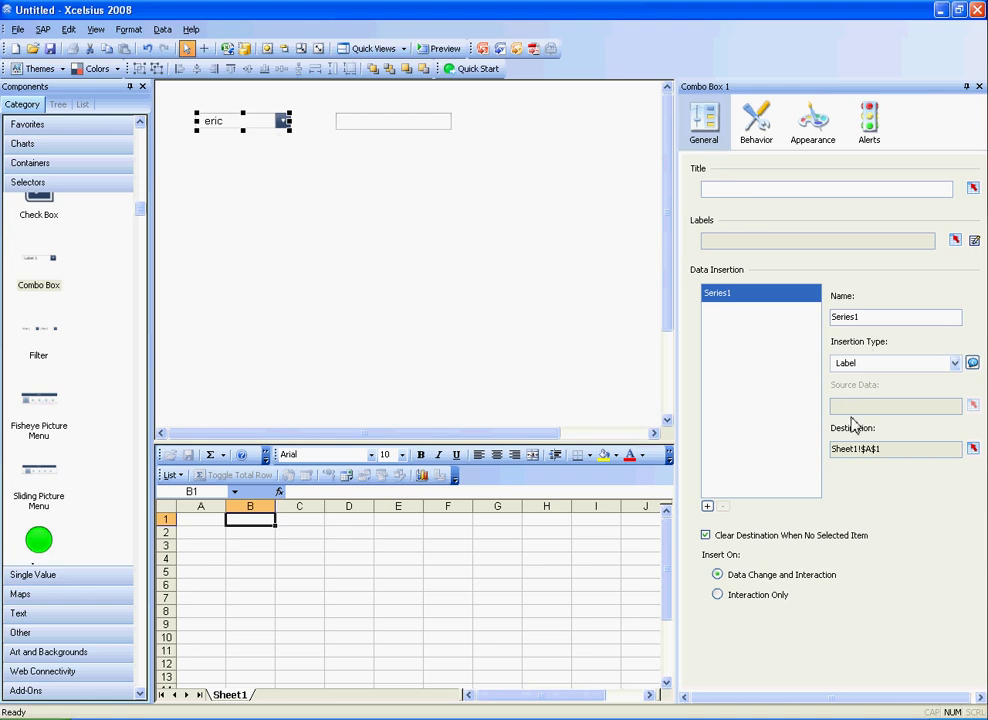
click(974, 241)
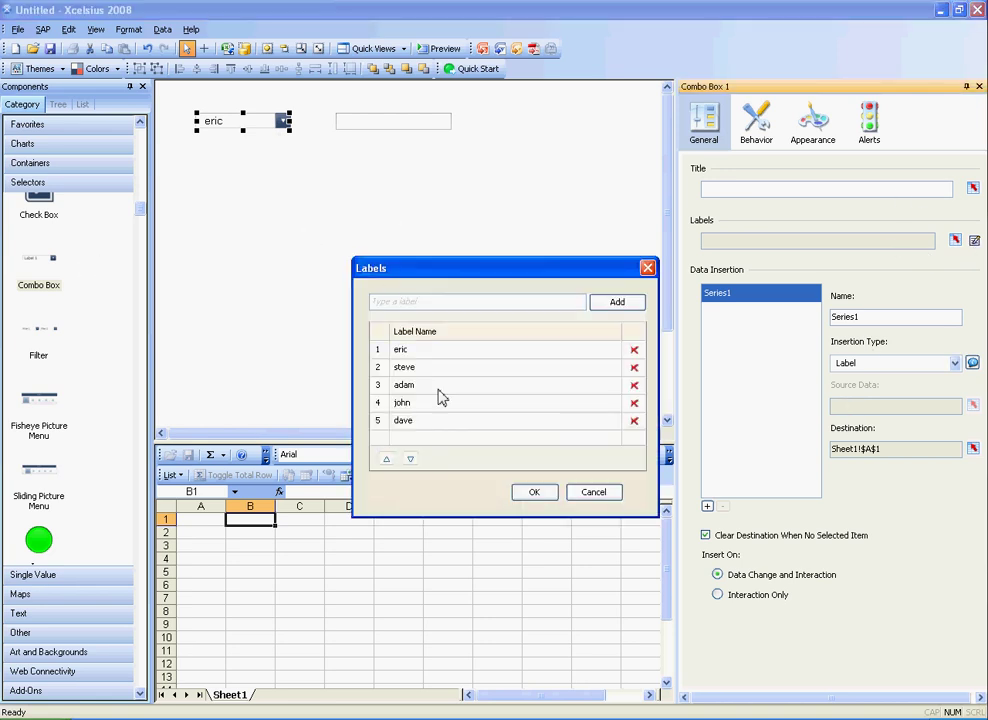
click(593, 494)
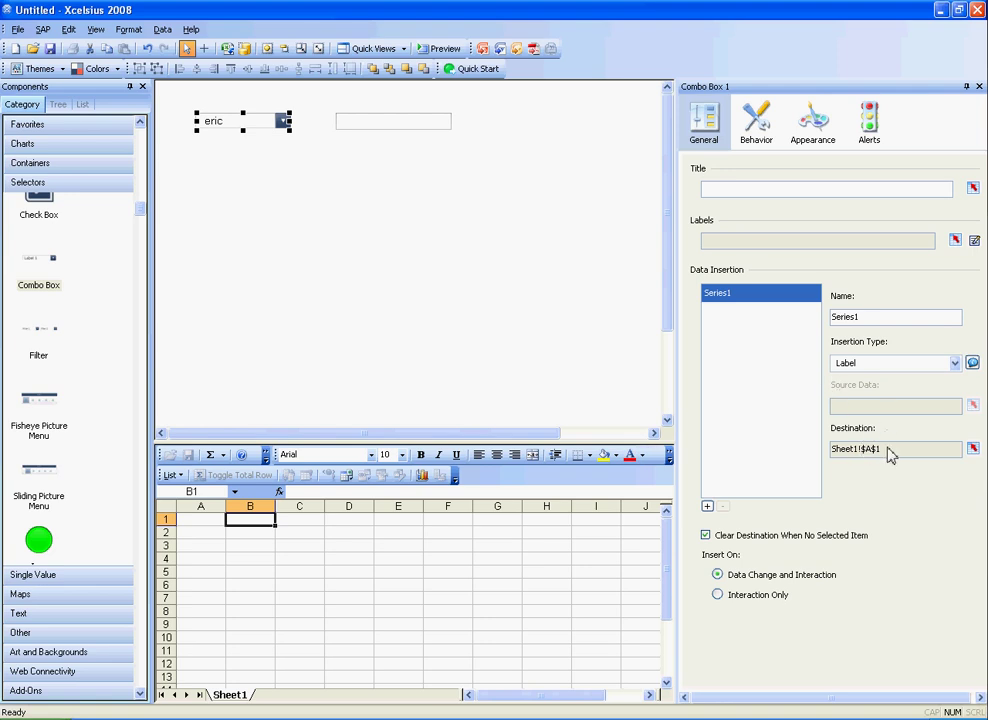
click(206, 520)
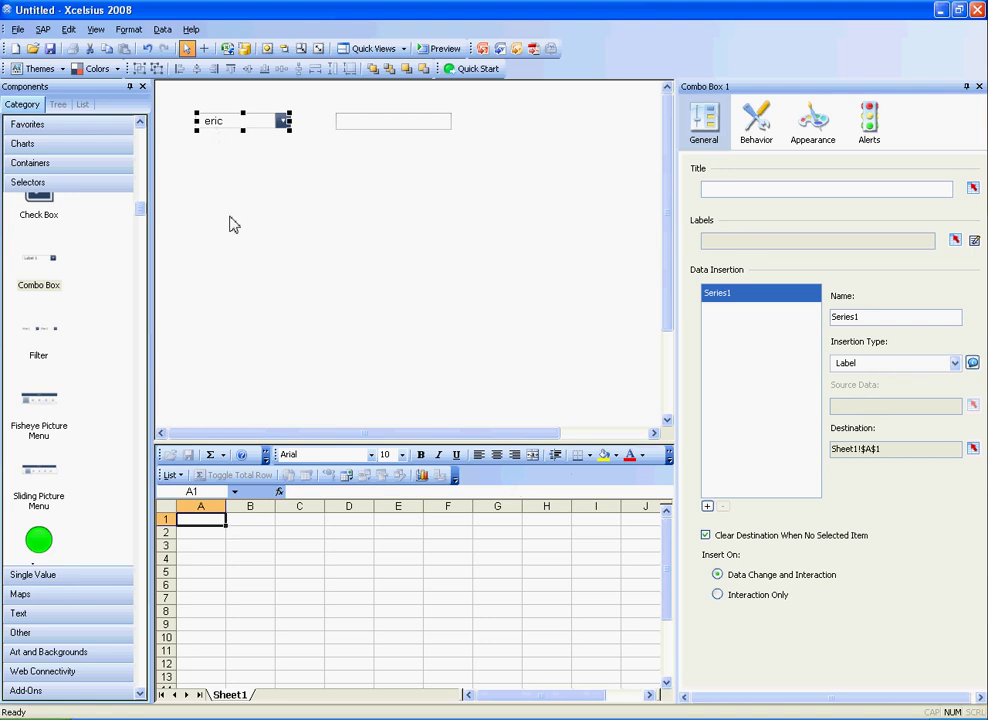
click(440, 48)
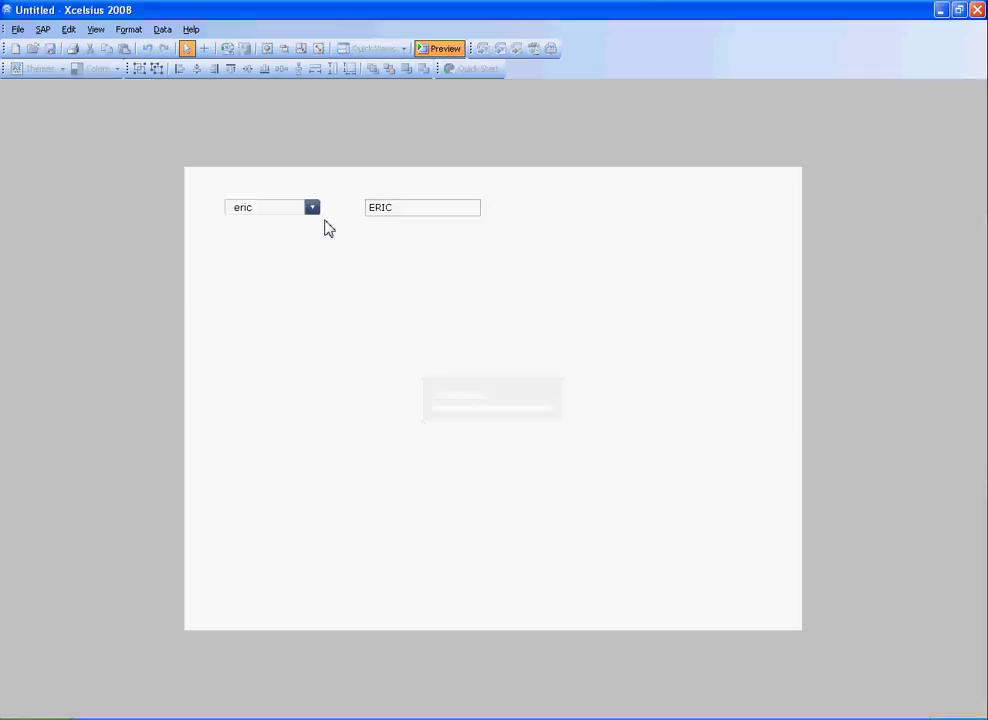
click(313, 208)
click(280, 268)
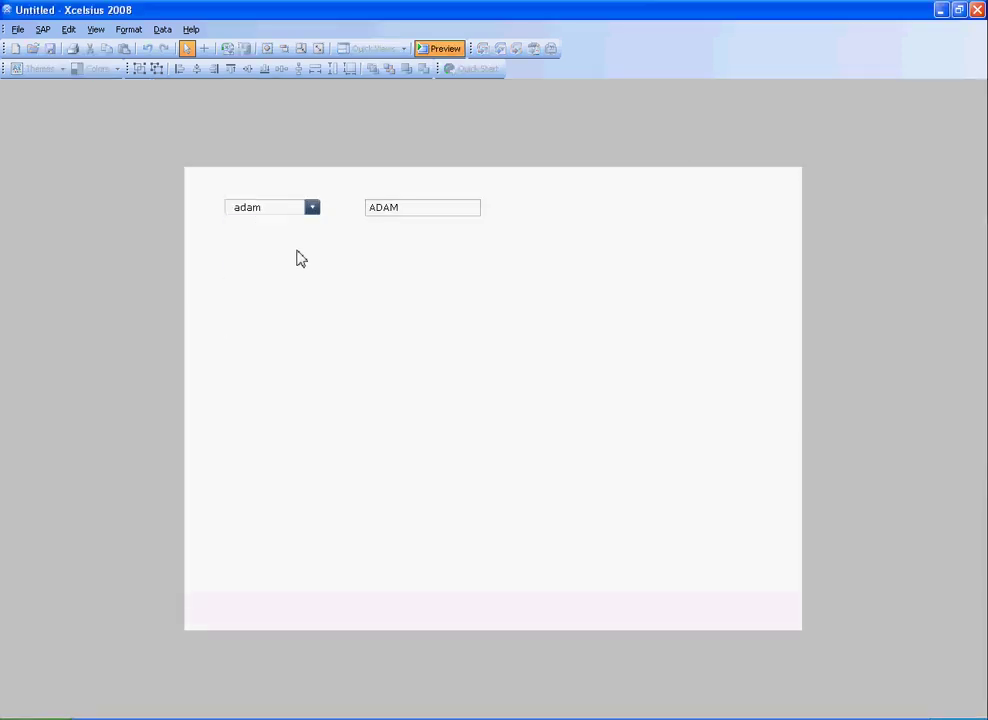
click(310, 210)
click(256, 288)
click(312, 208)
click(262, 309)
click(311, 209)
click(265, 249)
Return to design view and switch the web service connection to the ToLower method
click(439, 48)
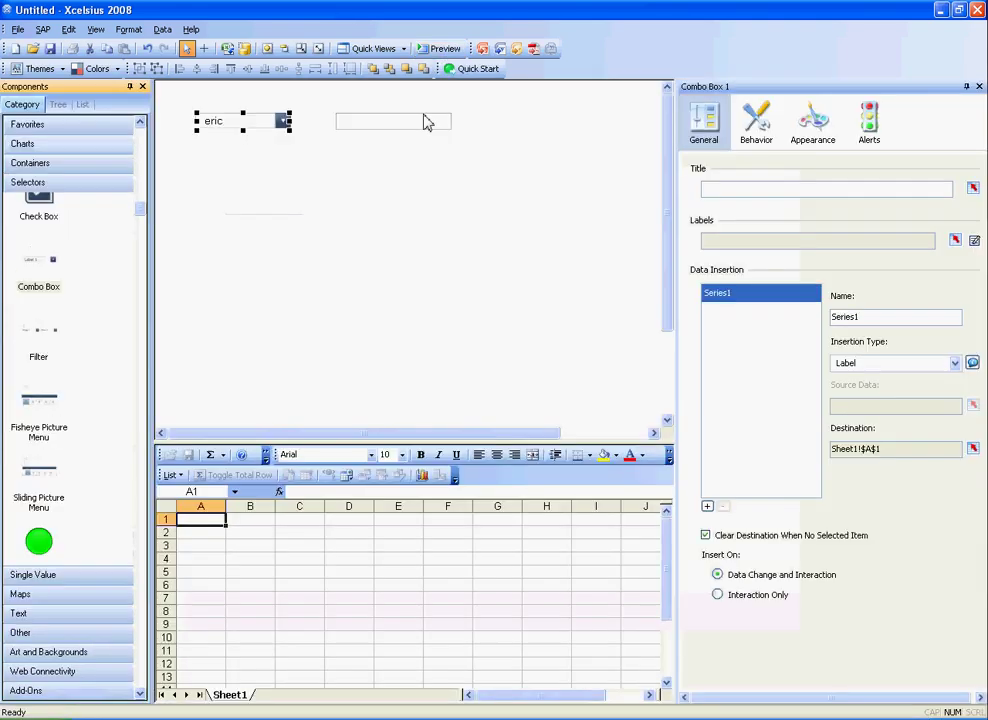
click(243, 49)
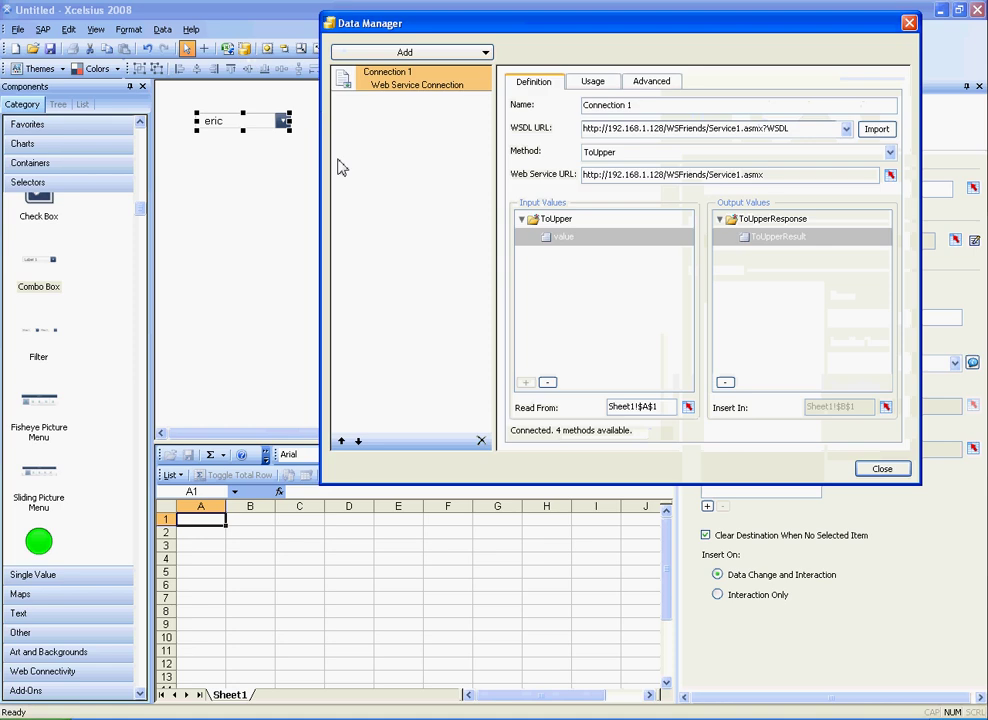
drag(588, 32, 438, 80)
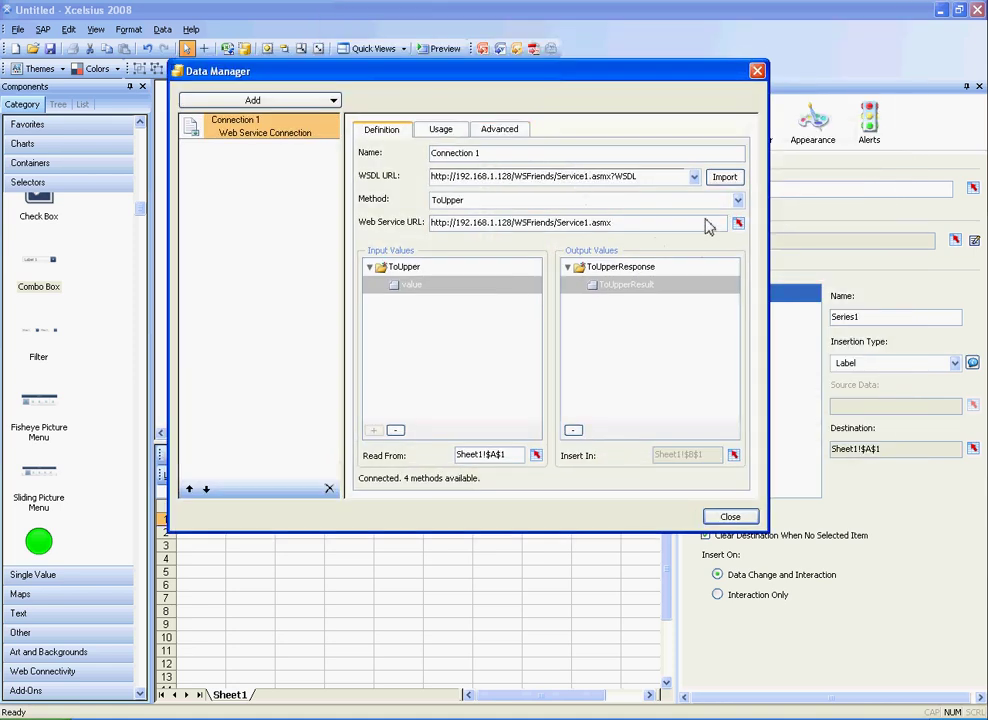
click(737, 201)
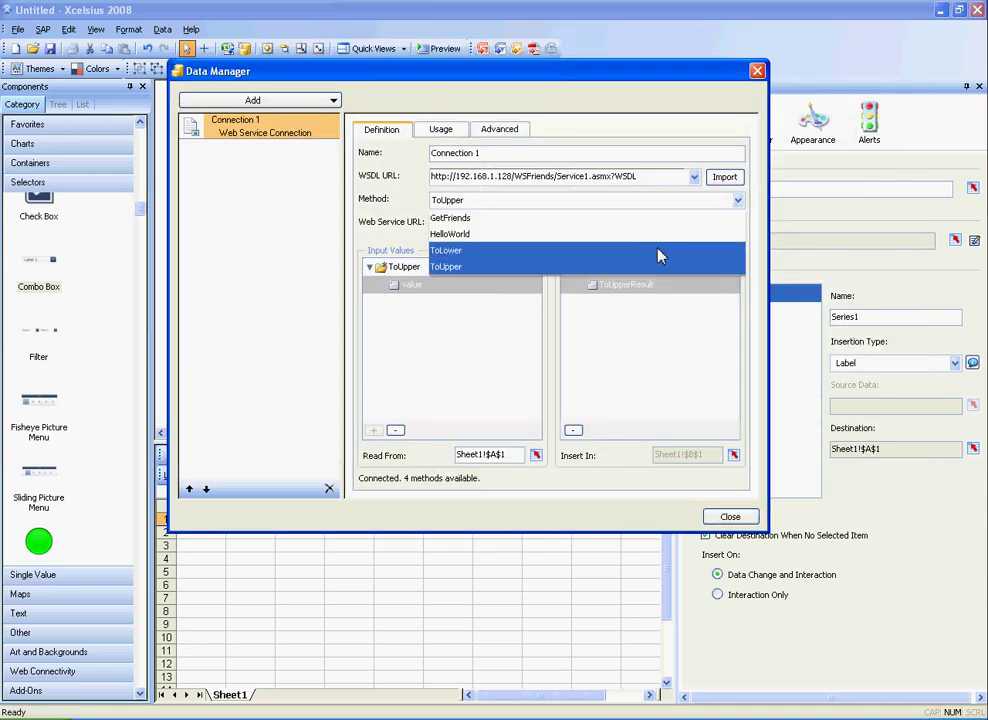
click(611, 252)
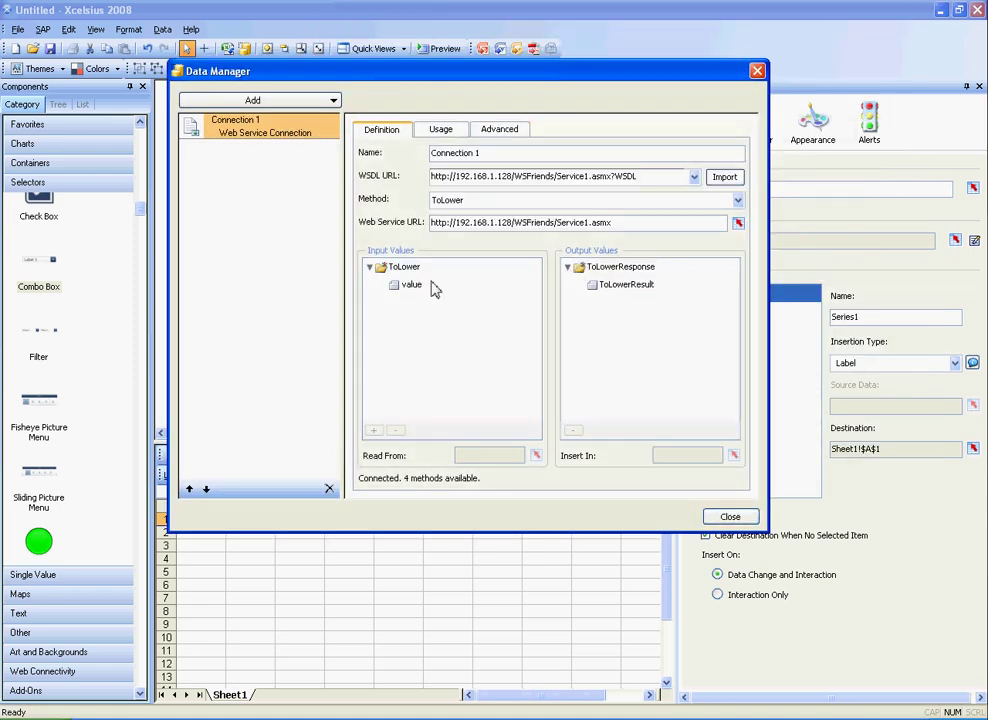
Read ToLower's input from Sheet1!$A$1 and write ToLowerResult to Sheet1!$B$1, then close
click(428, 285)
click(536, 455)
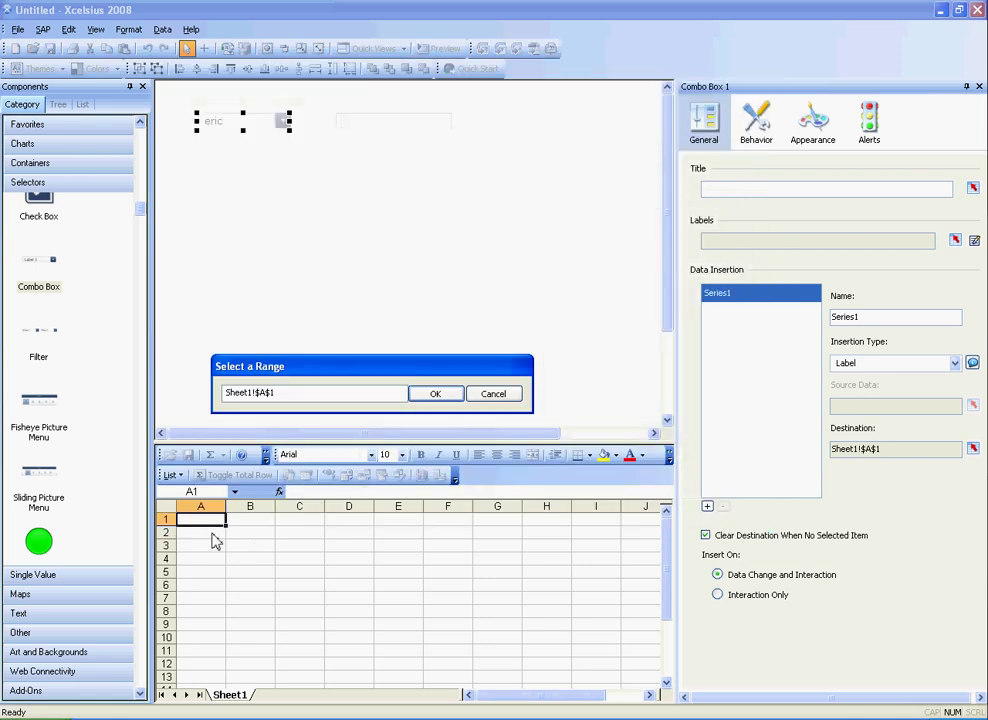
click(436, 392)
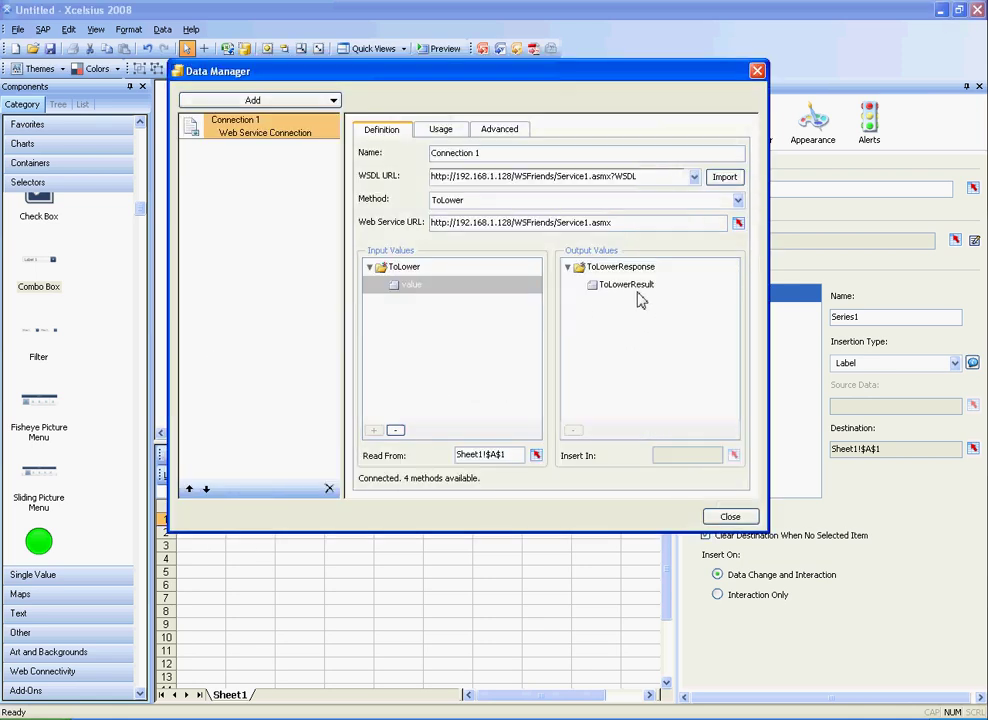
click(628, 285)
click(734, 456)
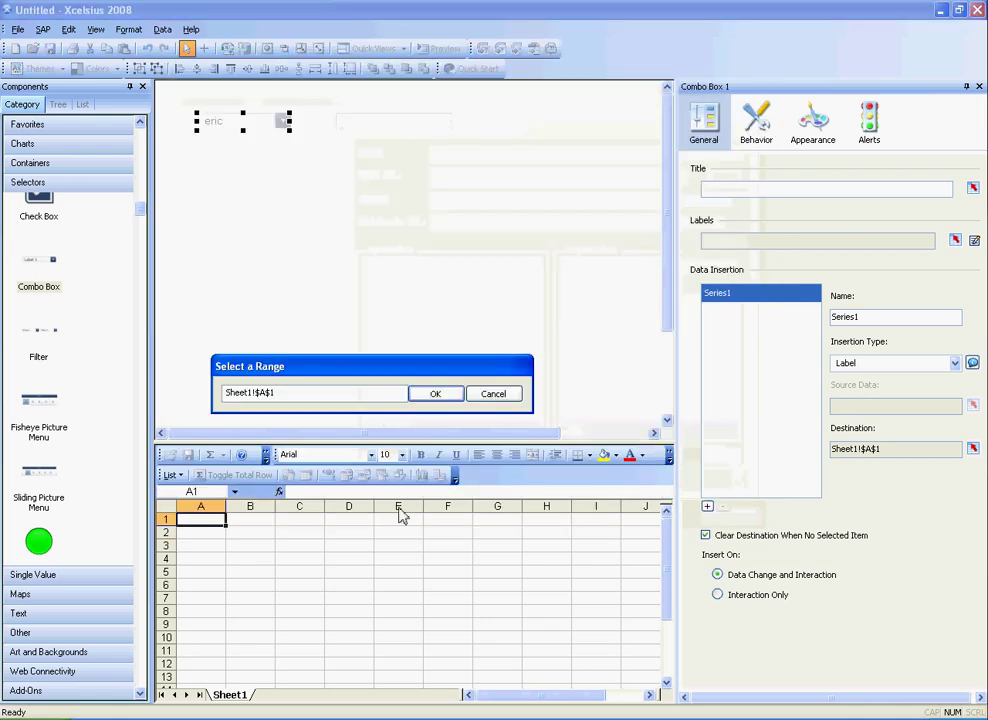
click(258, 518)
click(450, 397)
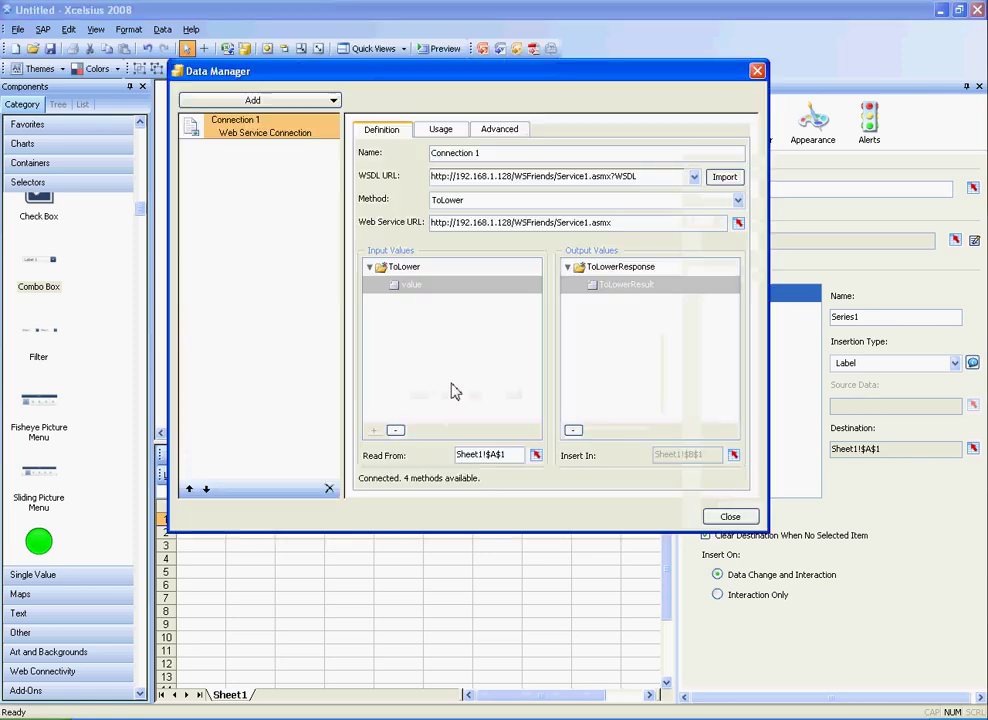
click(729, 514)
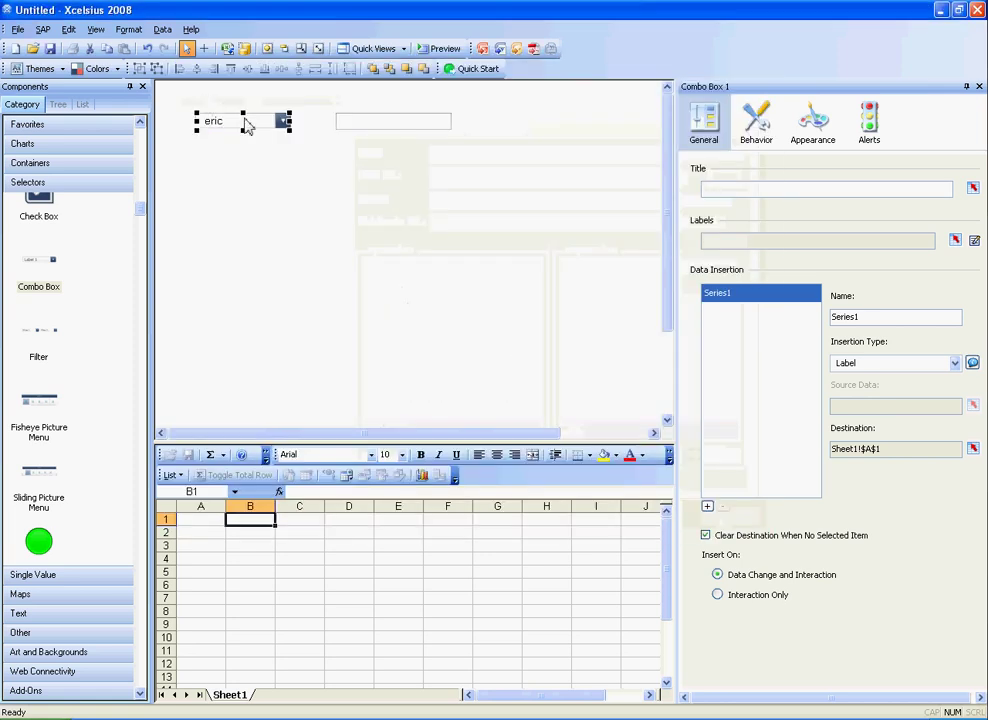
Change the combo box labels steve to STEVE and adam to Adam
click(973, 242)
click(417, 369)
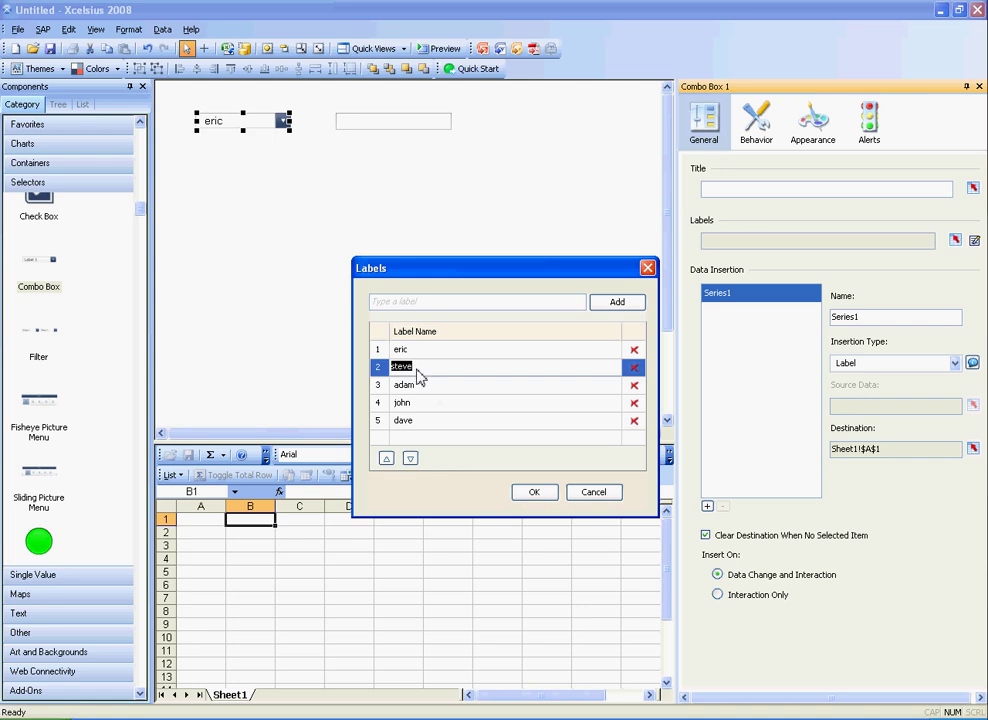
text(s)
key(Return)
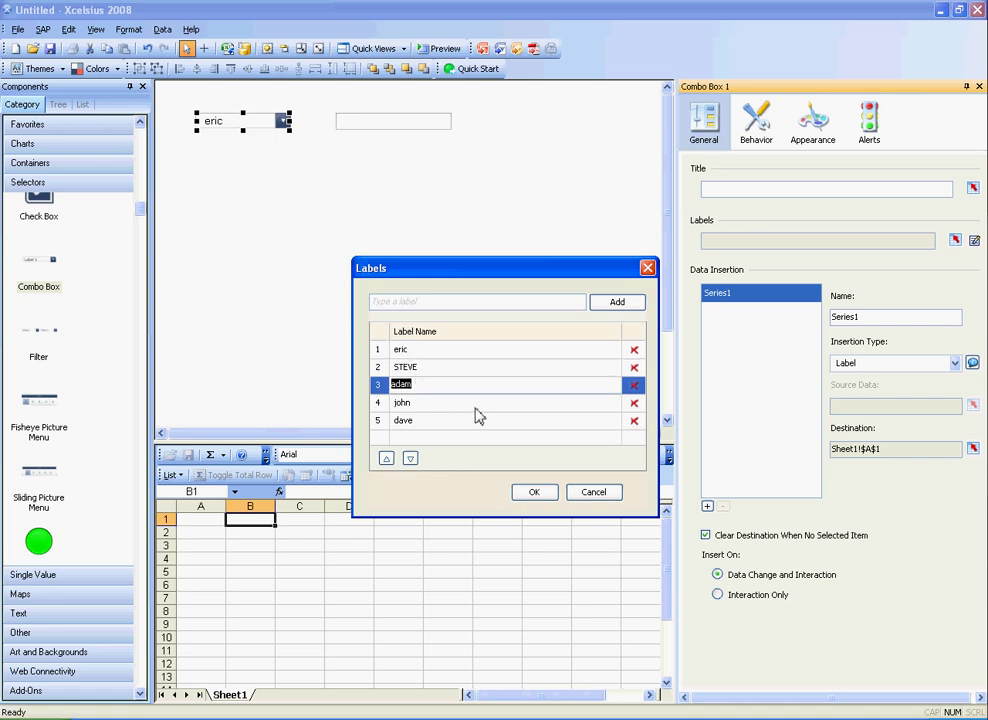
text(Adam)
key(Return)
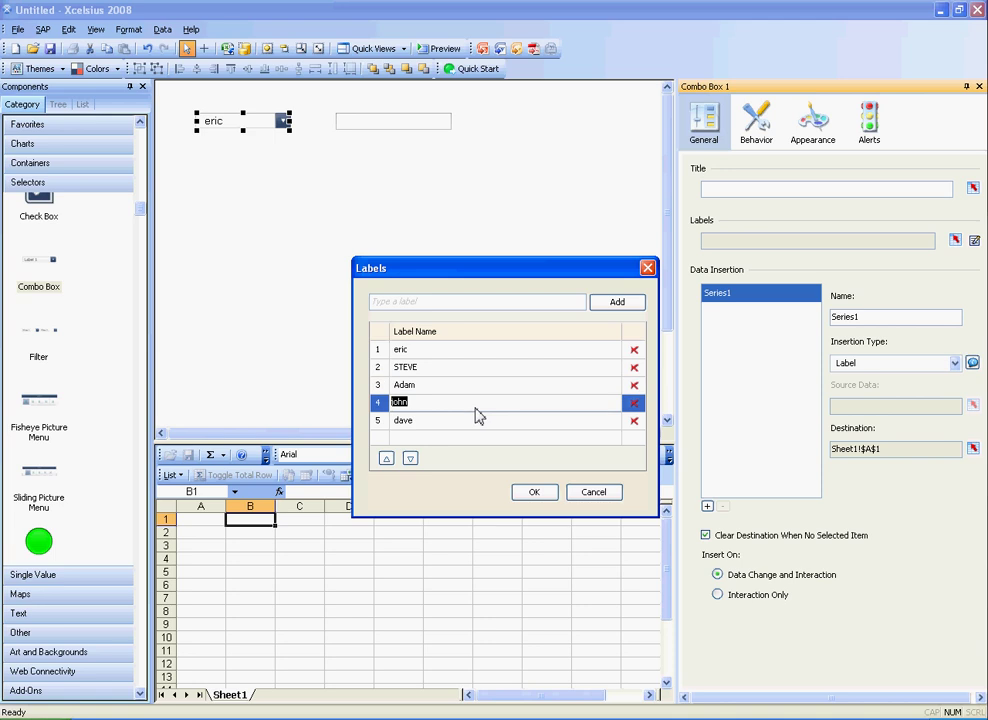
click(534, 492)
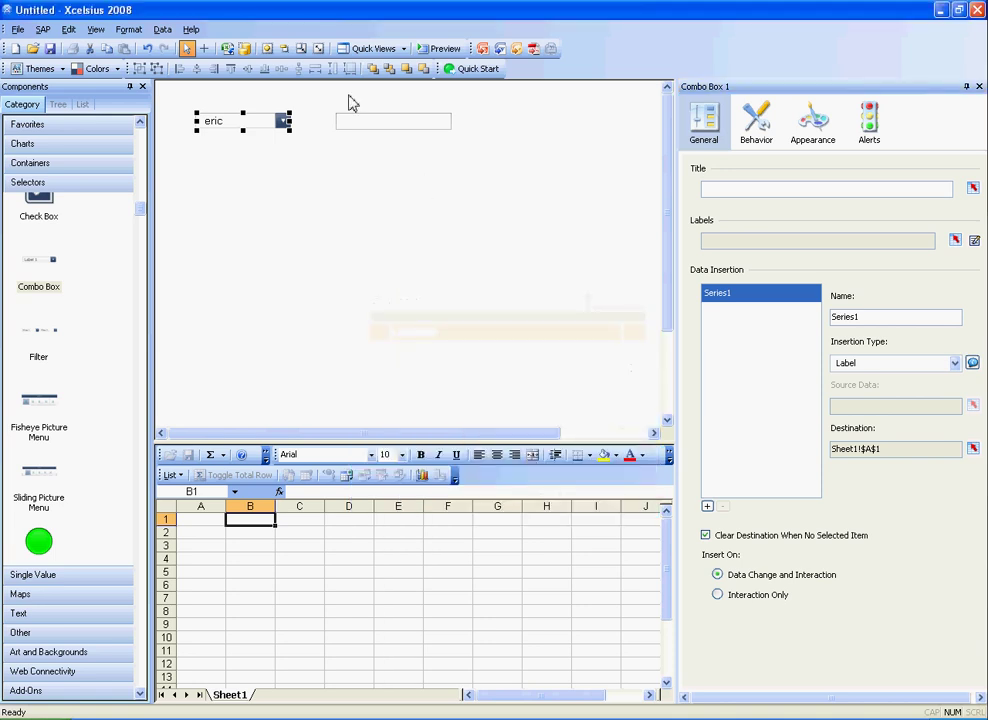
click(426, 47)
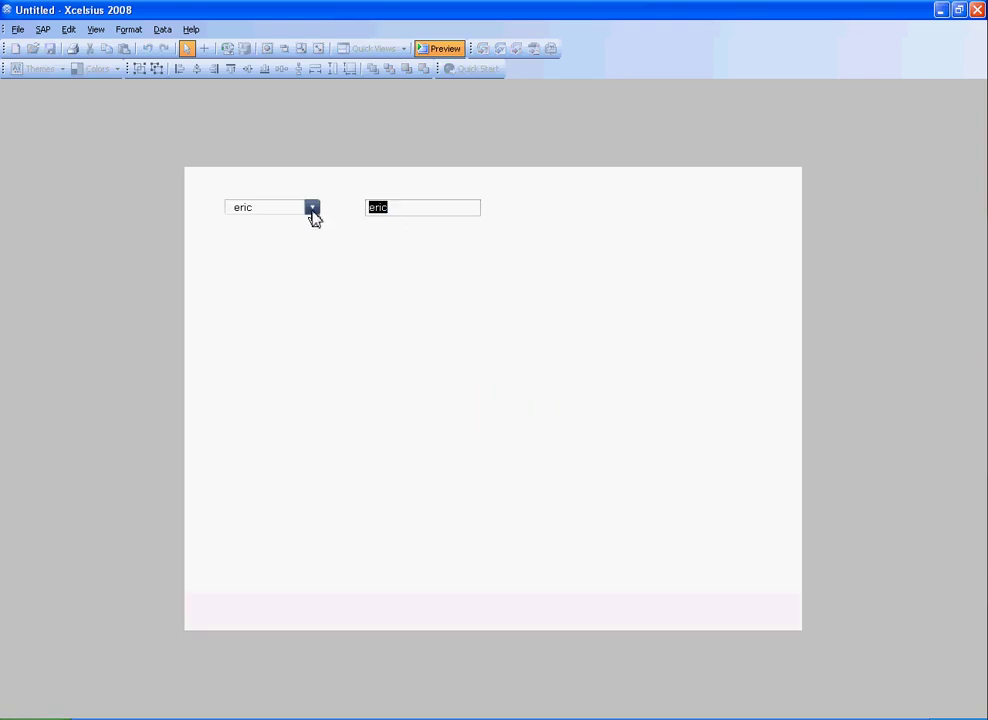
click(313, 210)
click(300, 250)
click(313, 212)
click(284, 268)
click(440, 52)
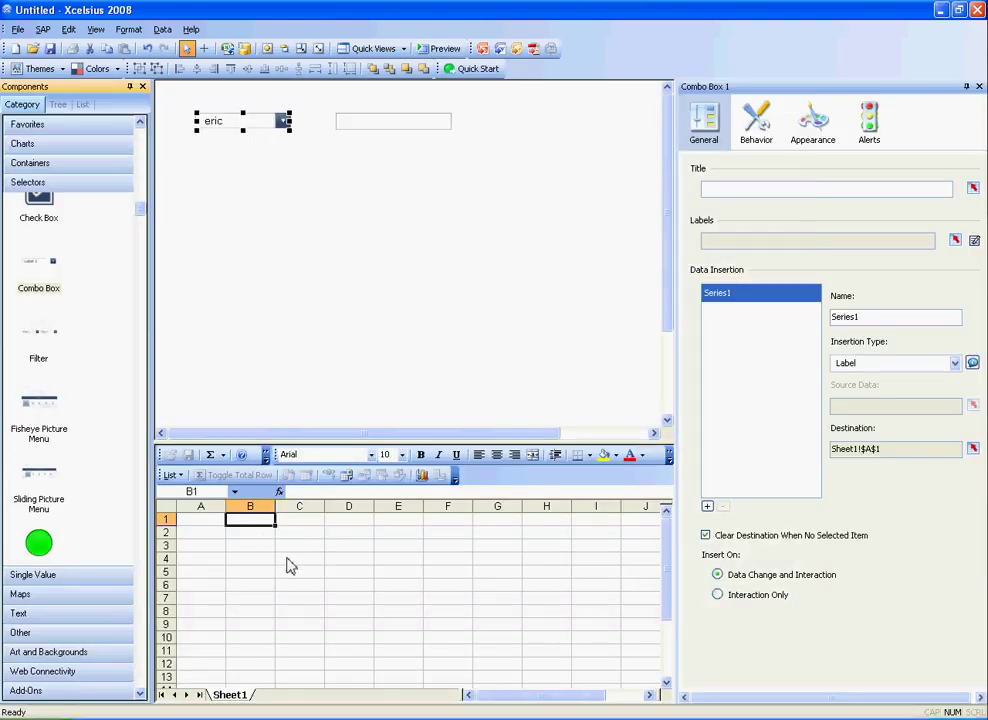